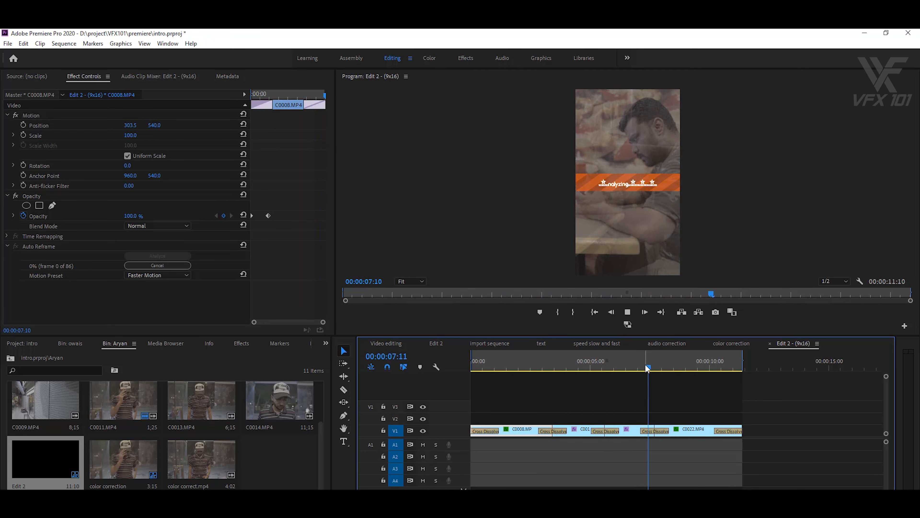
- Raise C0022.MP4's Position X so the man stays framed in 9x16, then preview the edit
click(698, 365)
drag(700, 367, 703, 366)
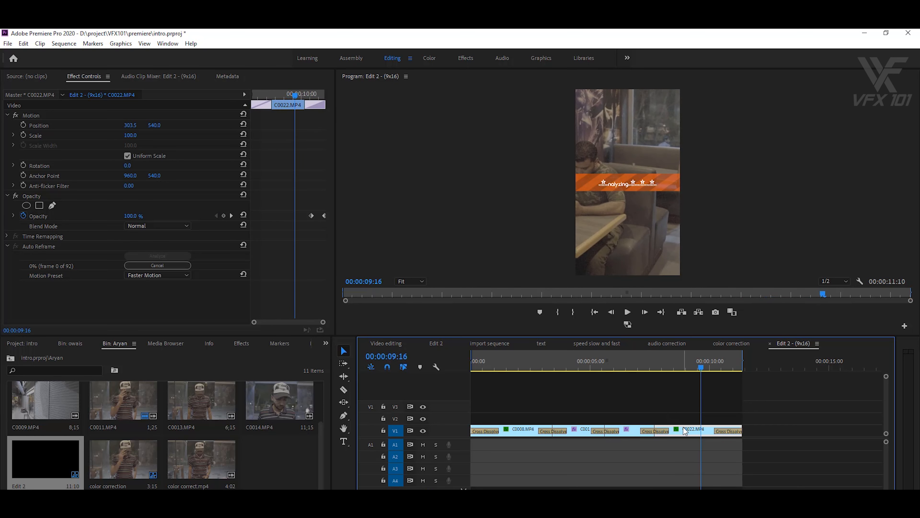
drag(125, 129, 171, 130)
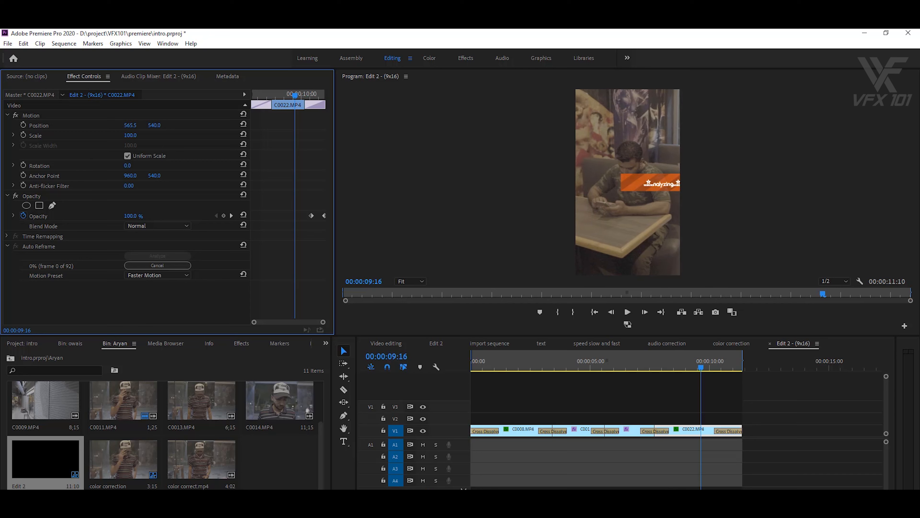
drag(698, 364, 441, 377)
key(space)
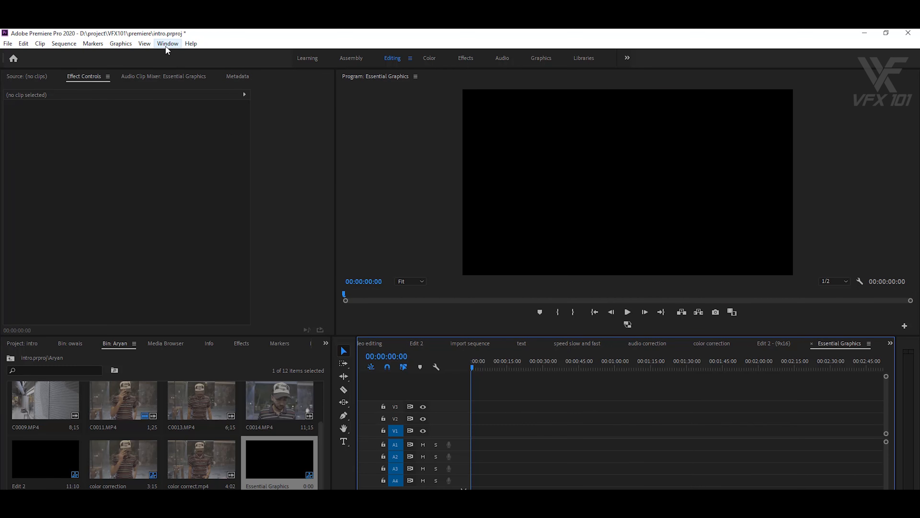
- Show the Essential Graphics panel and add color correct.mp4 to the sequence, keeping existing settings
click(167, 44)
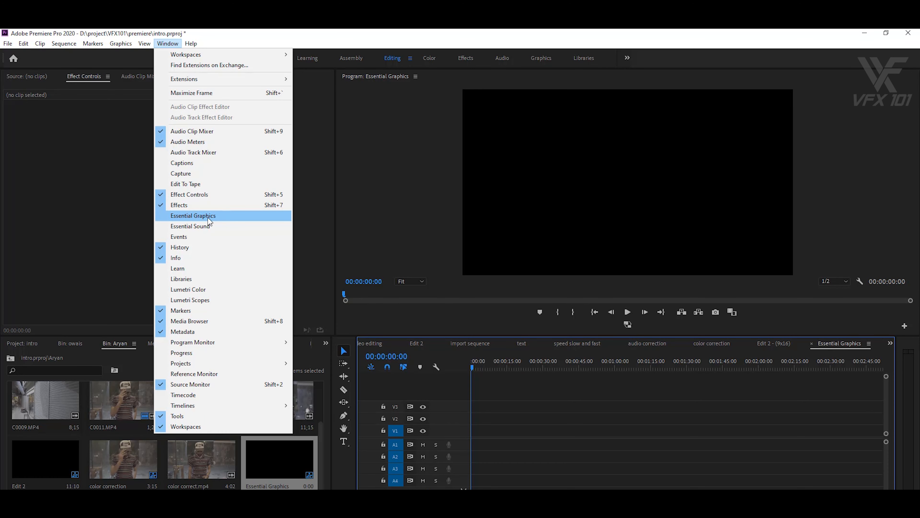
click(215, 216)
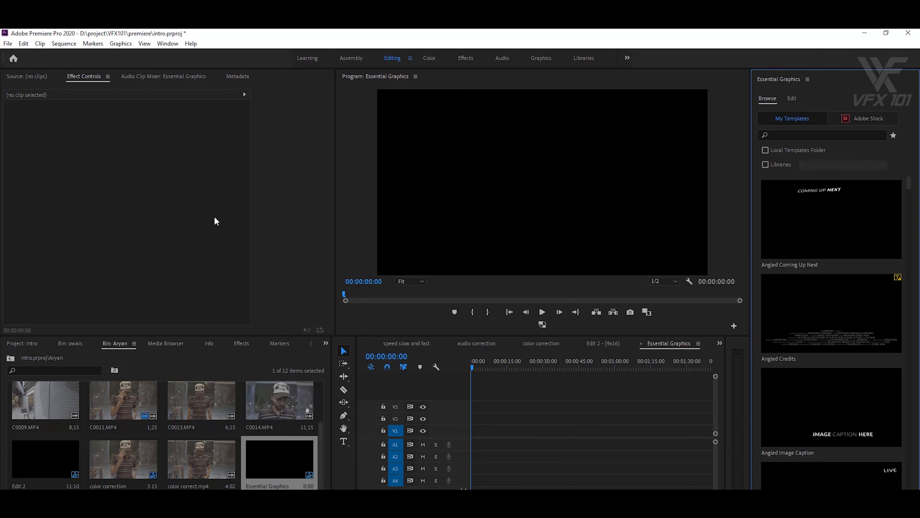
drag(201, 459, 470, 371)
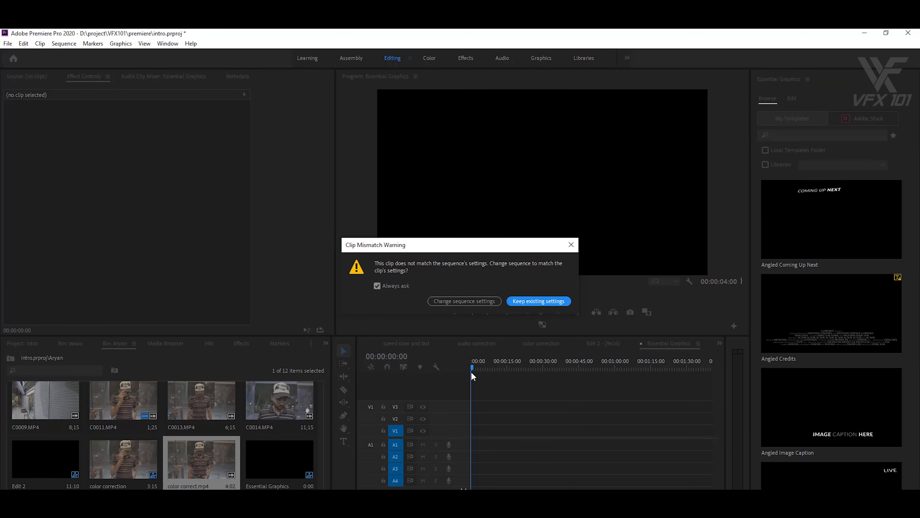
click(495, 303)
- Place the Angled Coming Up Next title on V2 starting at 02:13 and preview it
drag(480, 367, 577, 370)
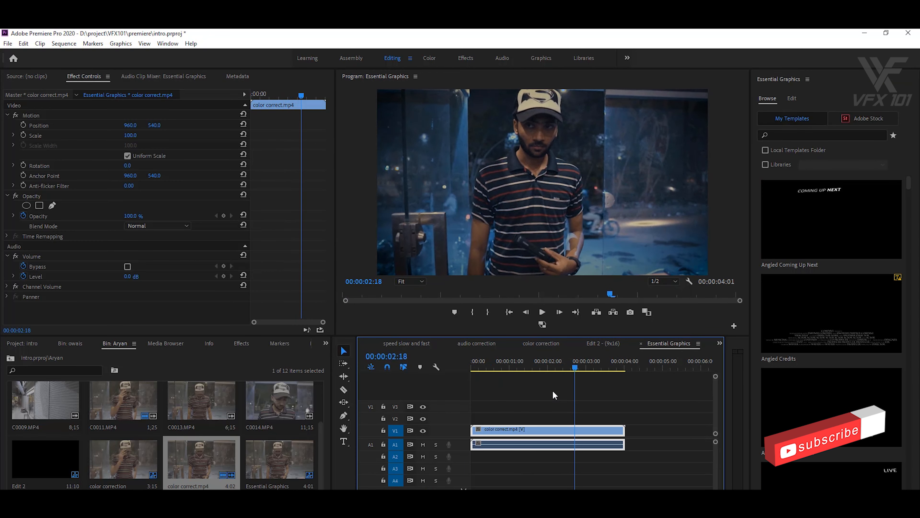
drag(816, 195, 548, 419)
key(space)
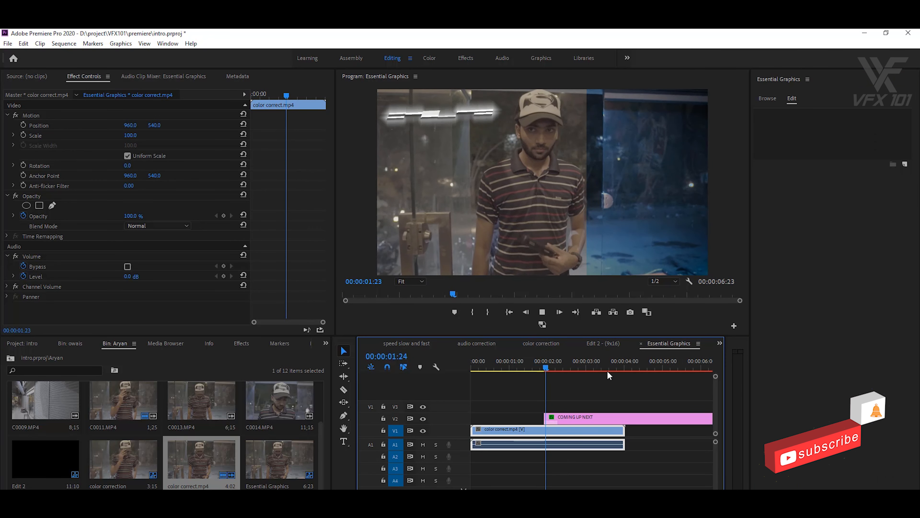
click(567, 367)
drag(582, 417, 610, 420)
key(space)
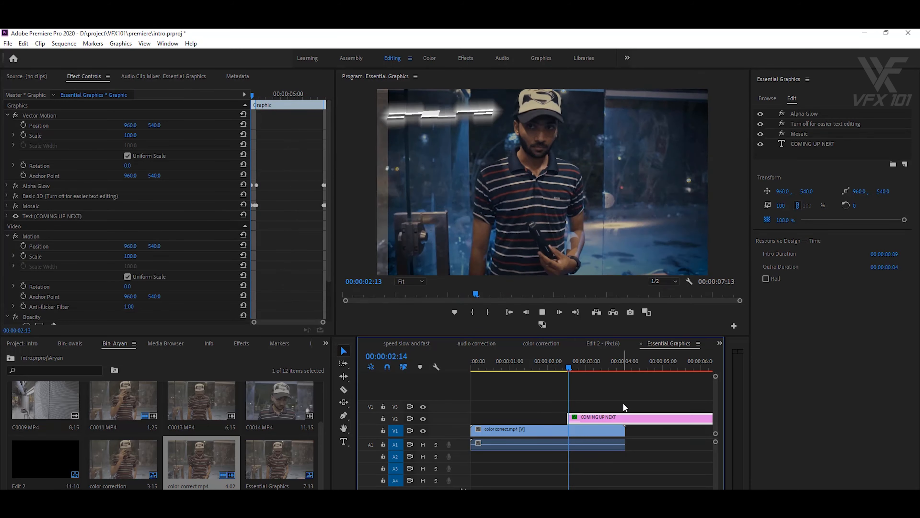
drag(611, 366, 562, 367)
key(space)
key(space)
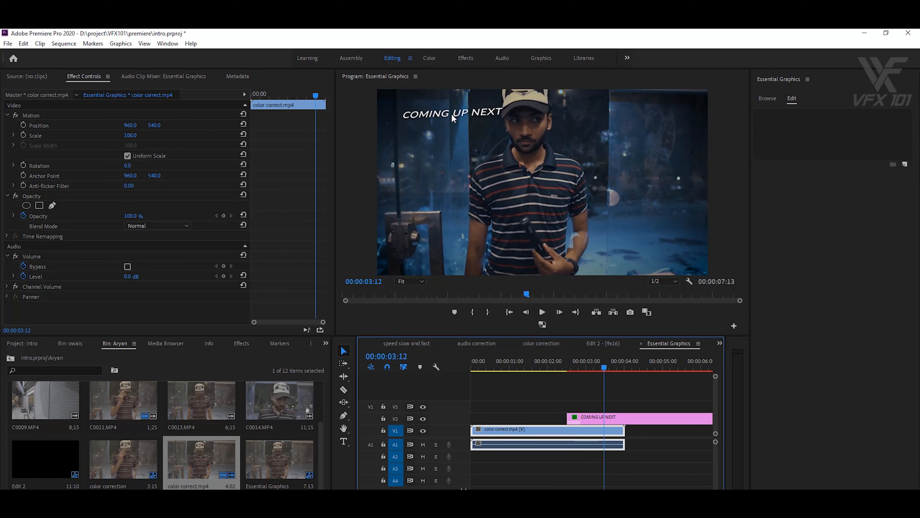
- Retype the angled title as 'Premiere Pro cc 2020', preview it, then delete the title clip
click(634, 420)
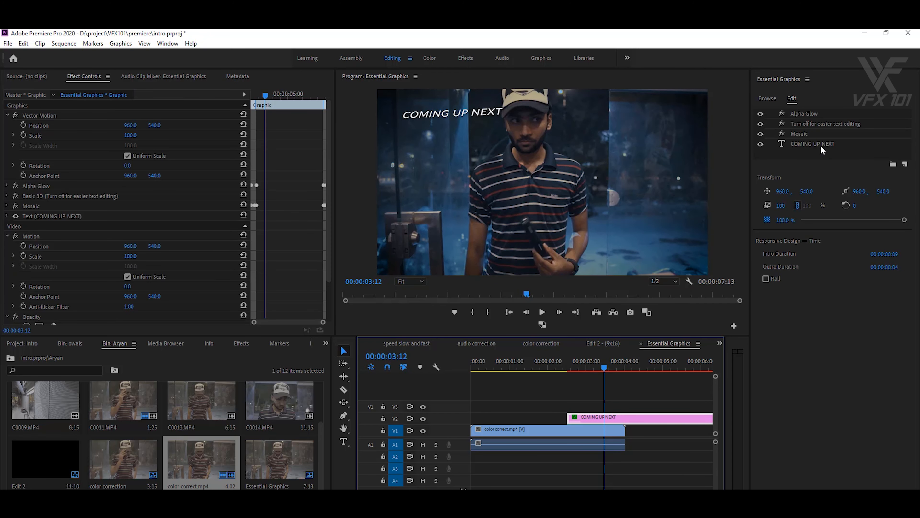
click(819, 144)
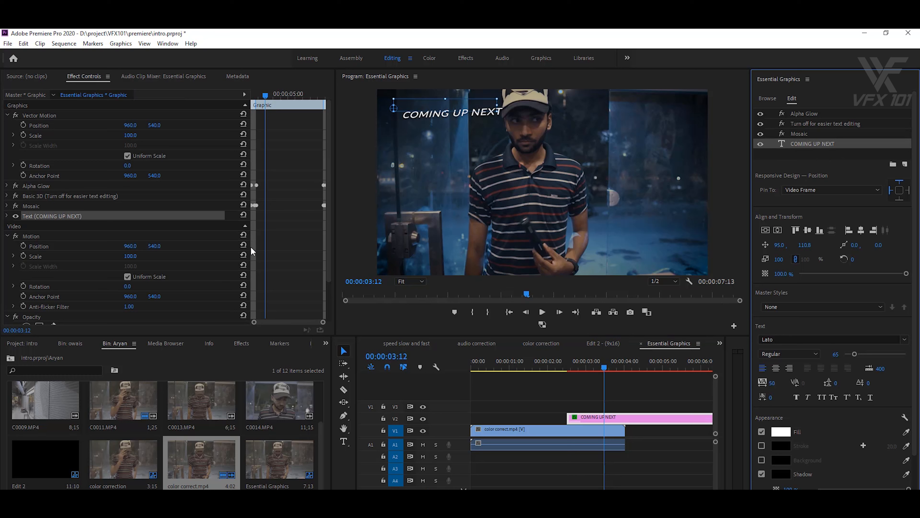
click(342, 444)
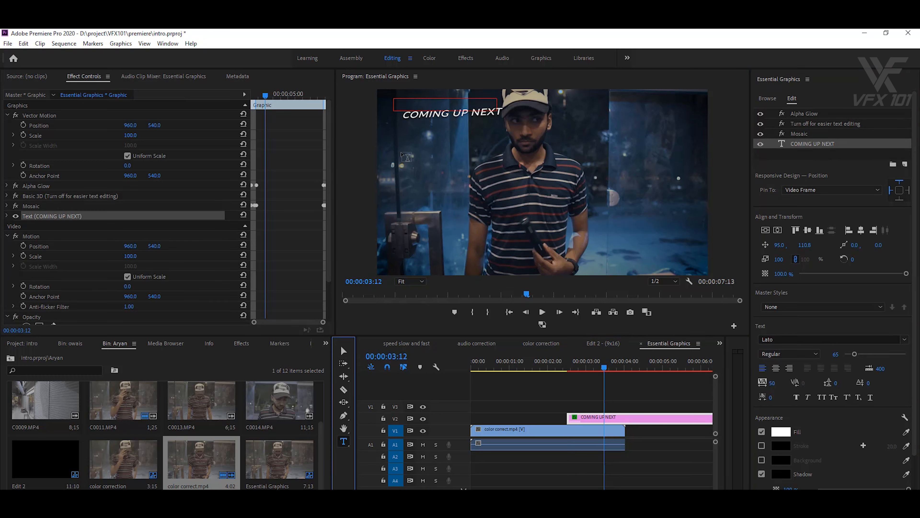
click(410, 102)
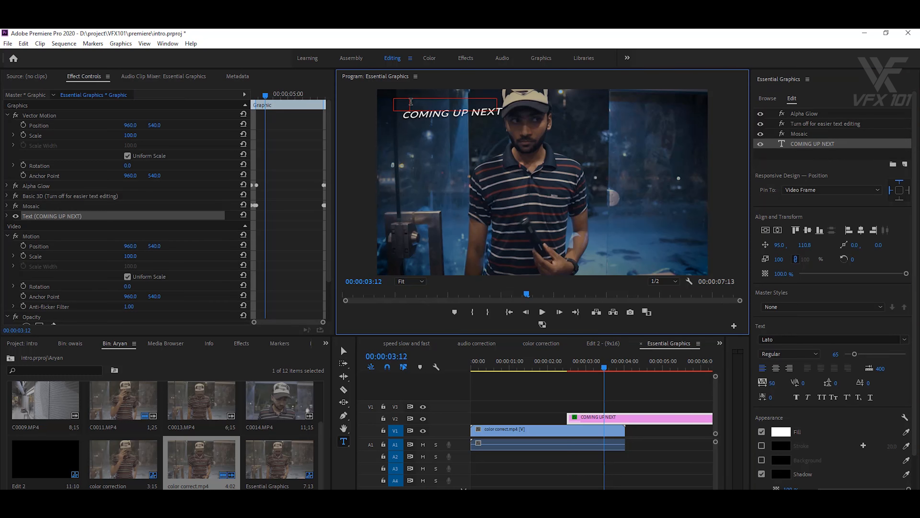
key(ctrl+a)
text(P)
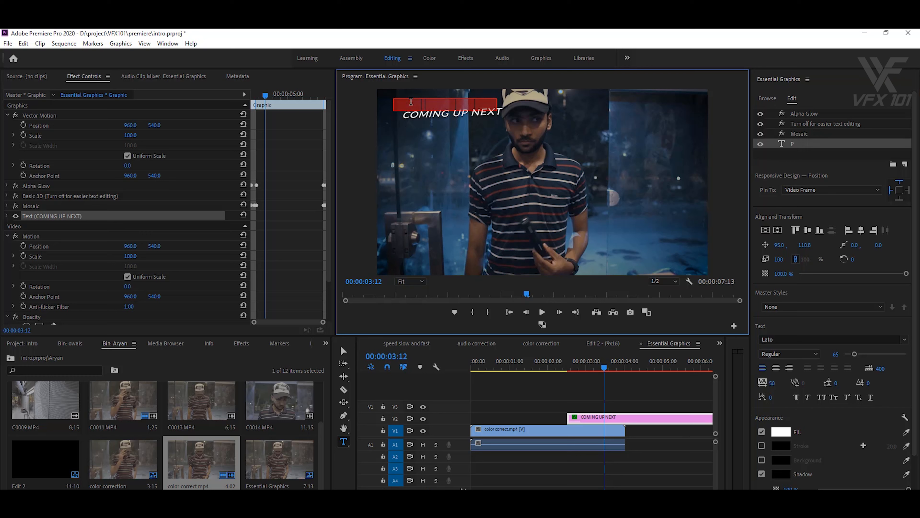
text(remiere Pro cc 2020)
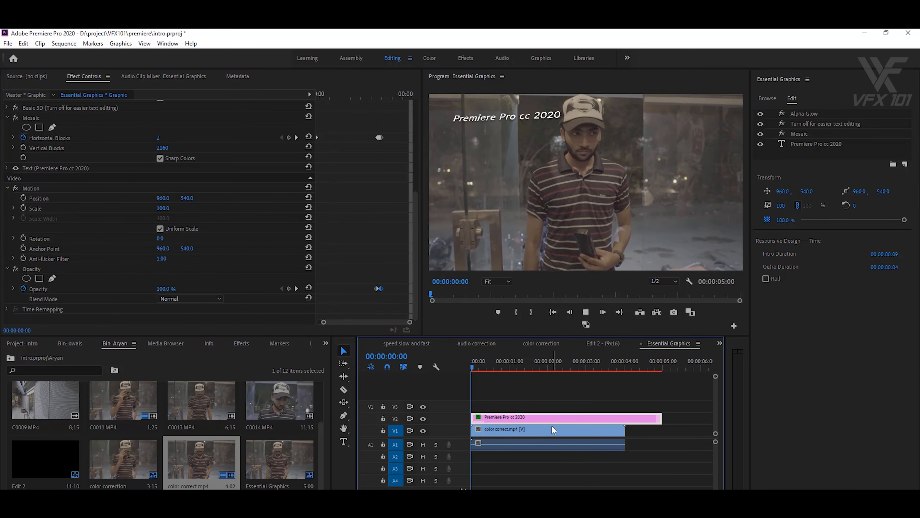
key(space)
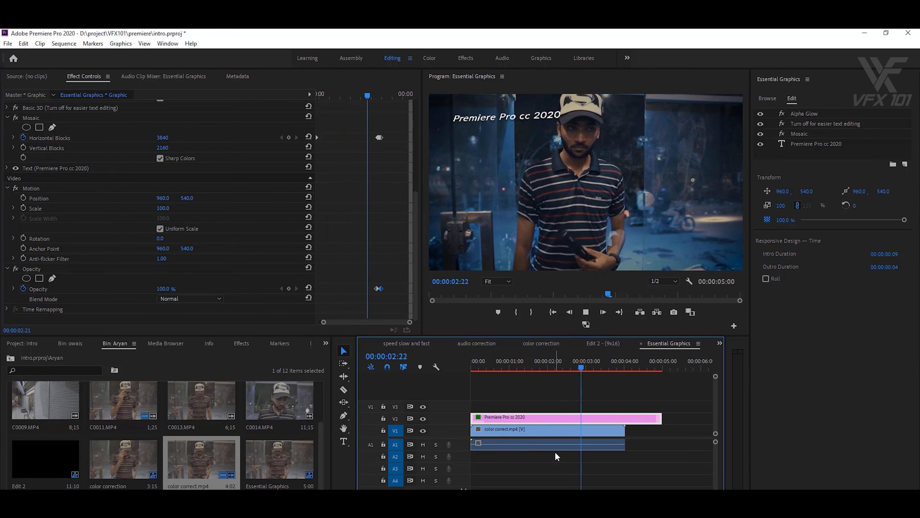
key(Delete)
click(768, 101)
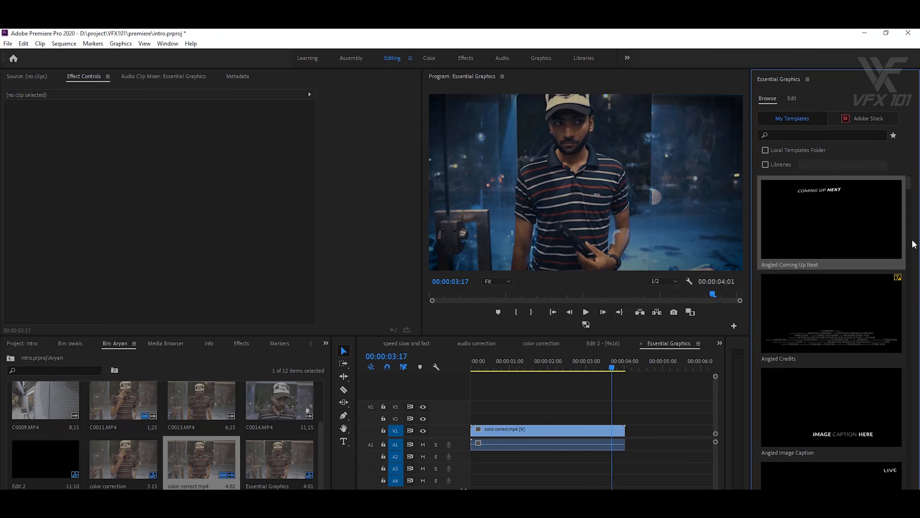
- Add the Film Lower Third Left template over the clip and dismiss the missing-font warning
drag(908, 186, 917, 338)
drag(781, 239, 473, 418)
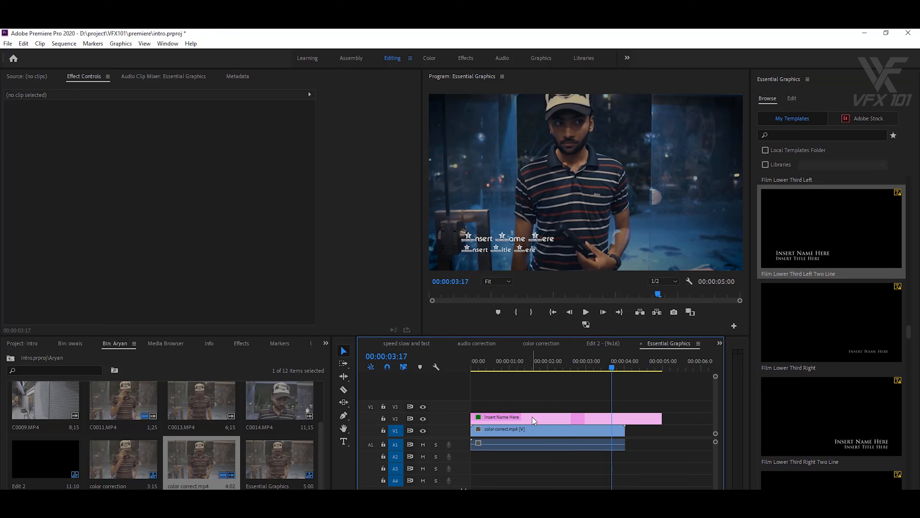
click(525, 244)
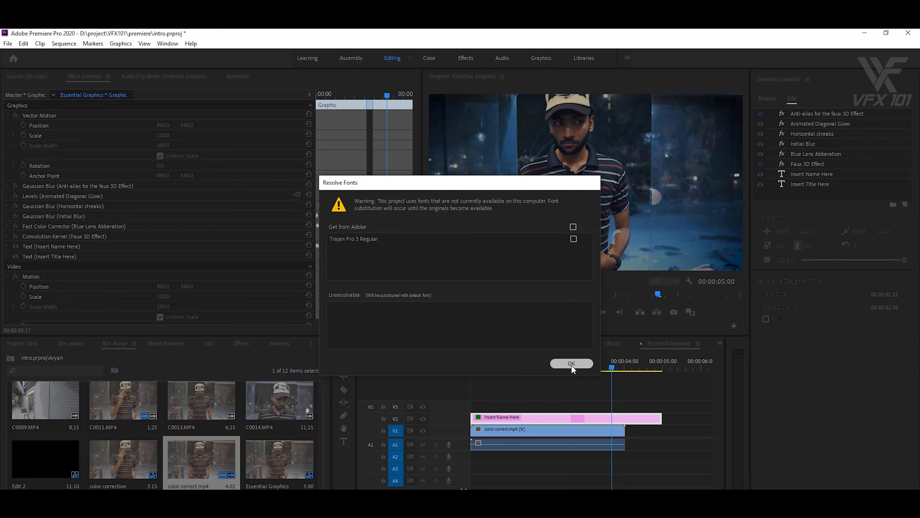
click(571, 364)
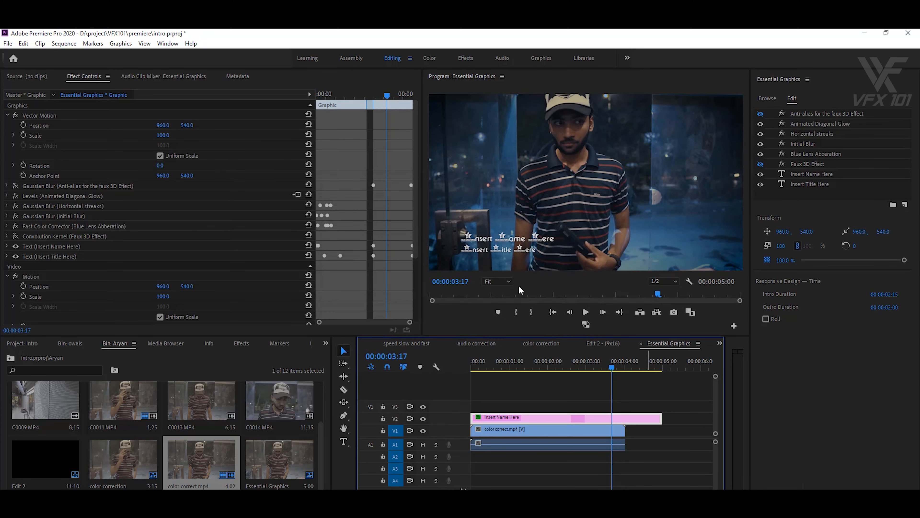
- Set the name layer to Lato Black Italic and the title layer to CopprplGoth Bd BT
click(812, 175)
click(905, 381)
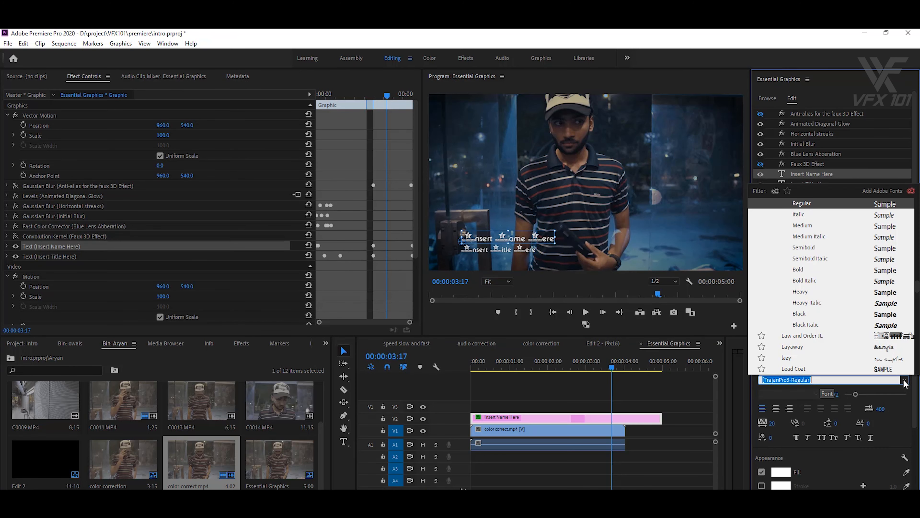
click(893, 325)
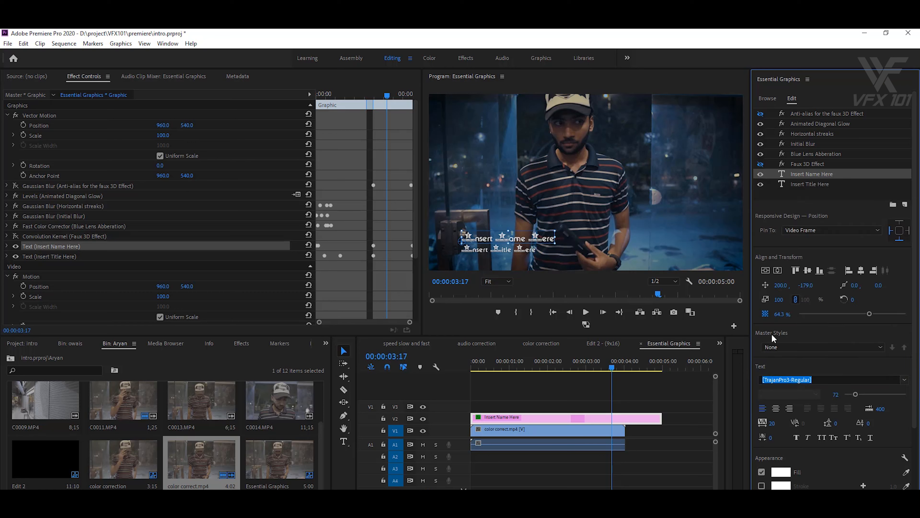
click(810, 185)
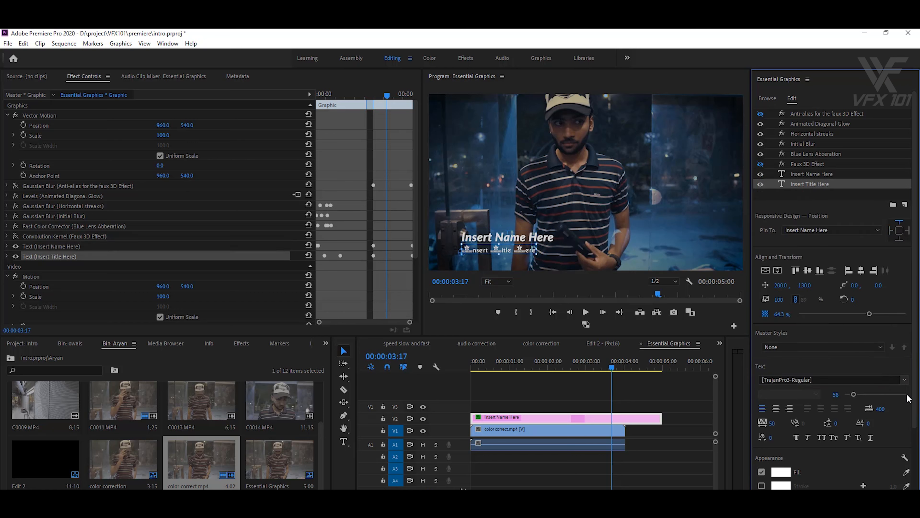
click(910, 380)
drag(918, 287, 917, 202)
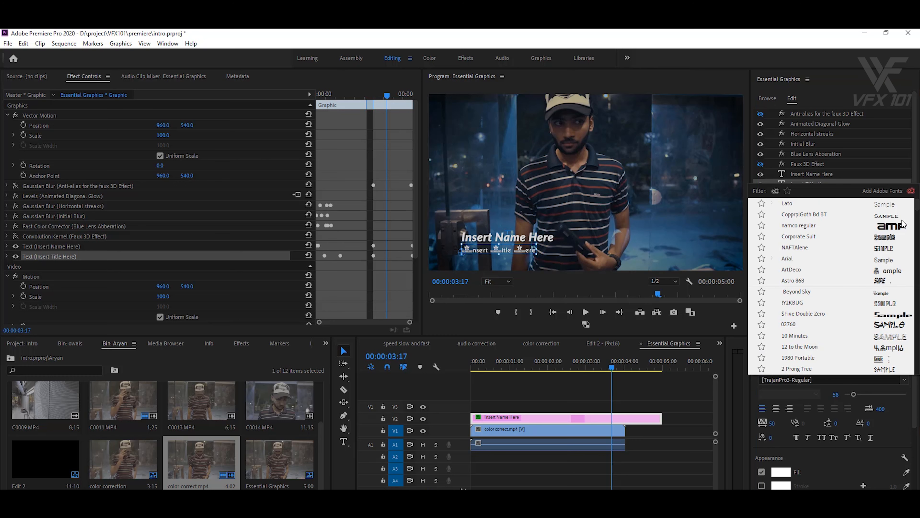
click(887, 217)
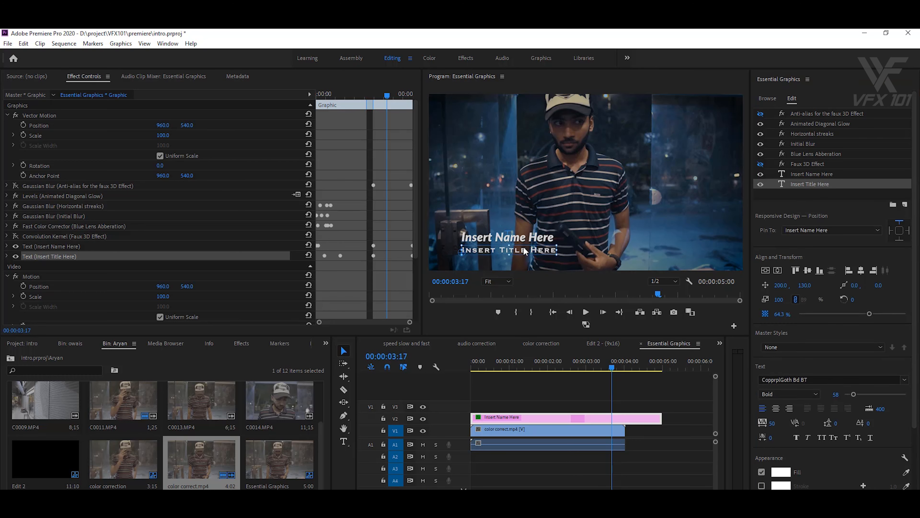
- Retype the lower third to the actor's name over 'FILM ACTOR' and play it back
double_click(518, 239)
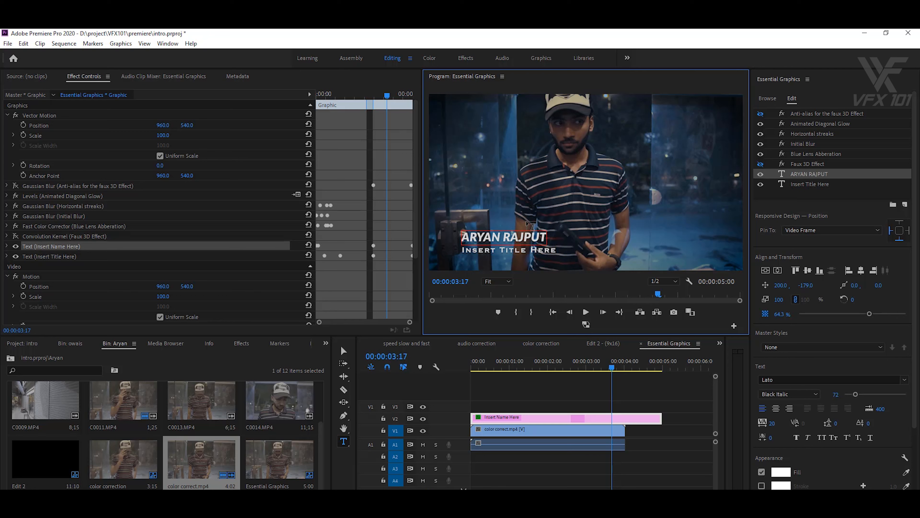
double_click(525, 250)
text(FILM ACTOR)
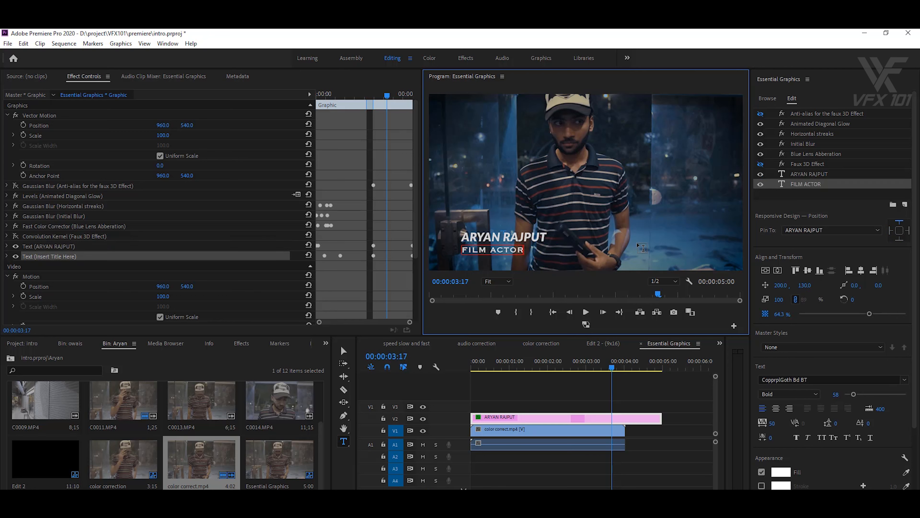
key(Escape)
click(487, 373)
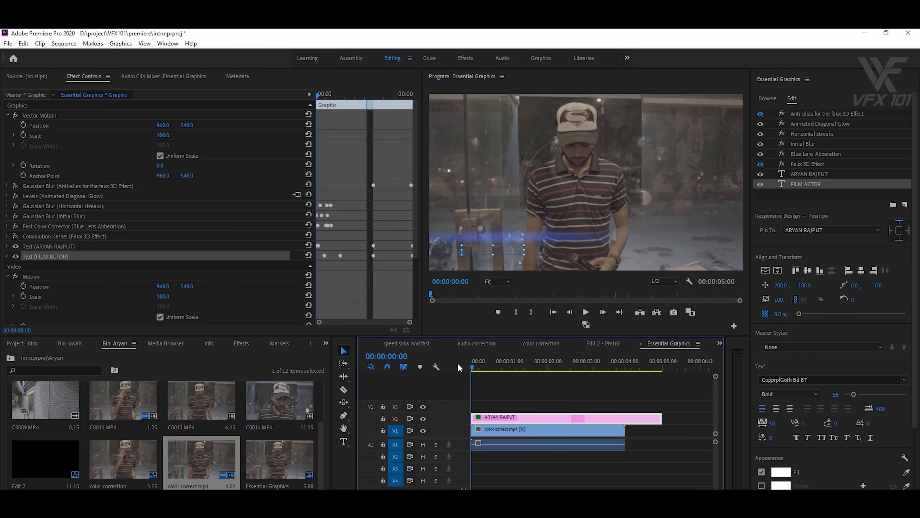
key(space)
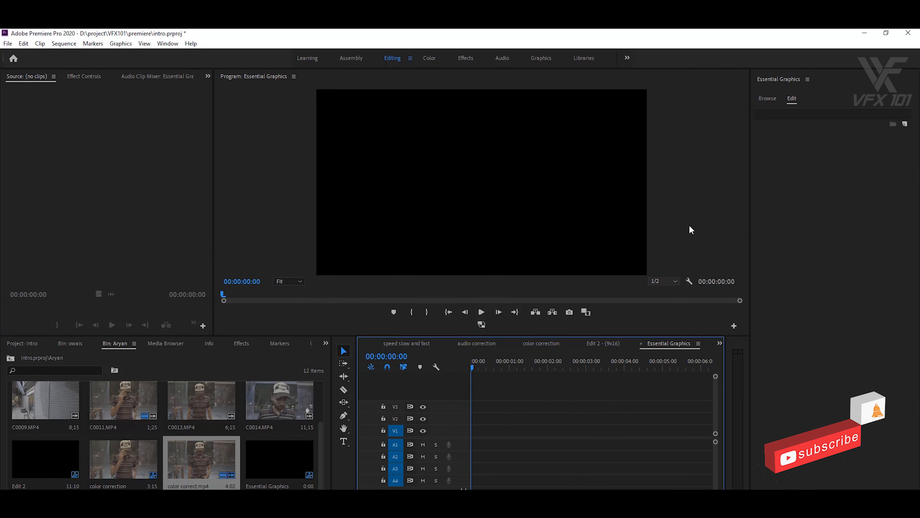
- Drop the Sports Intro template onto V1 keeping existing settings, play it, and open its editable properties
click(762, 98)
drag(910, 448, 918, 473)
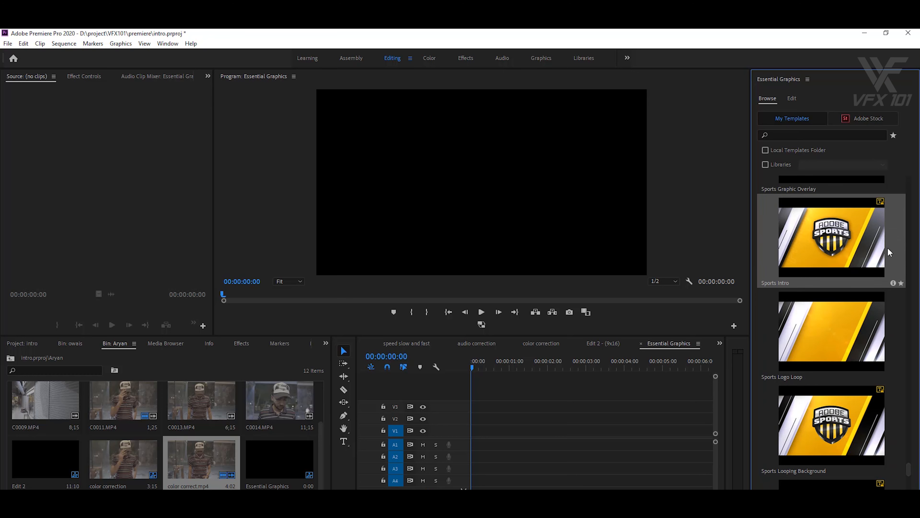
drag(820, 271, 471, 431)
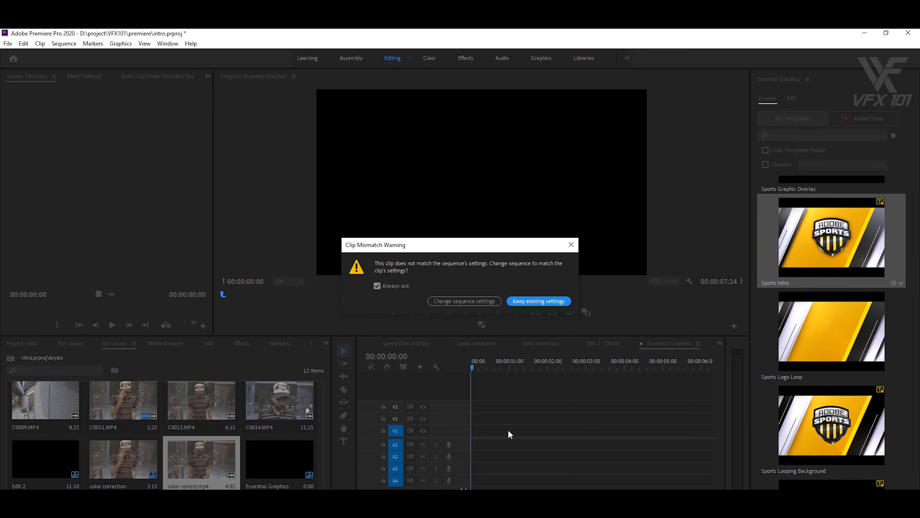
click(537, 301)
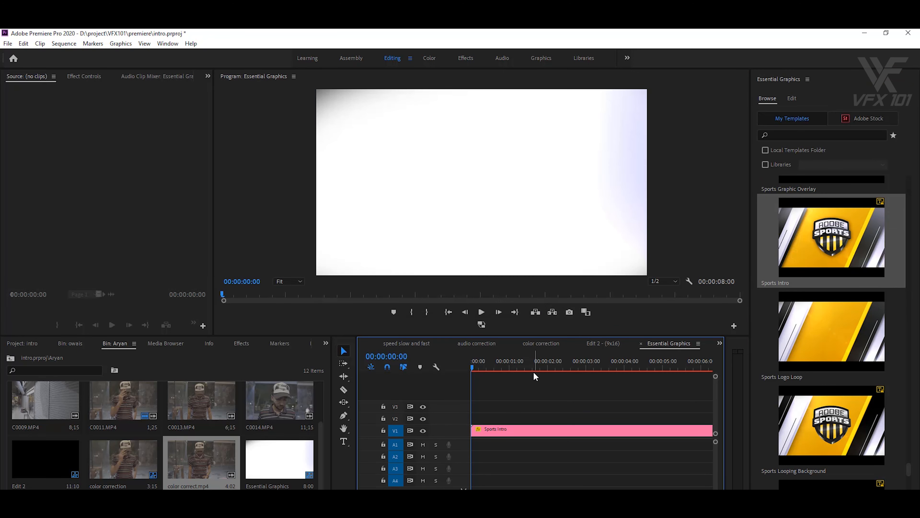
key(space)
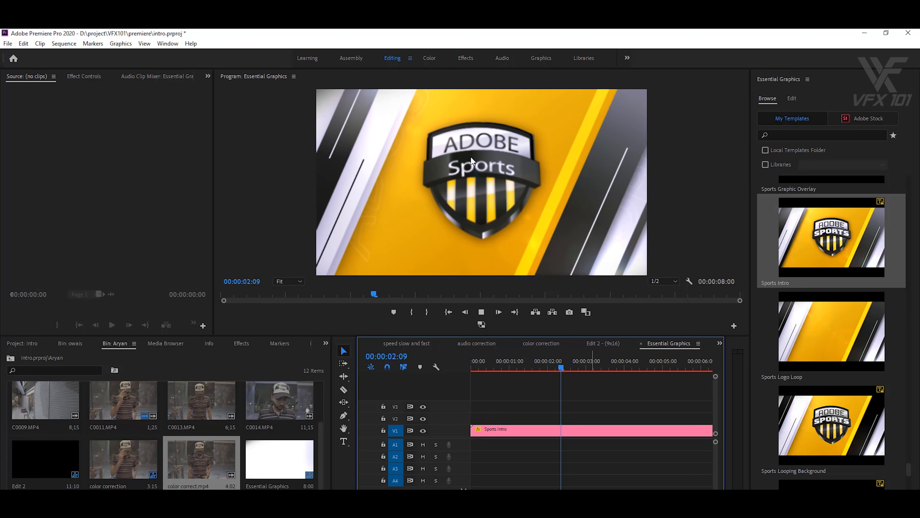
click(509, 361)
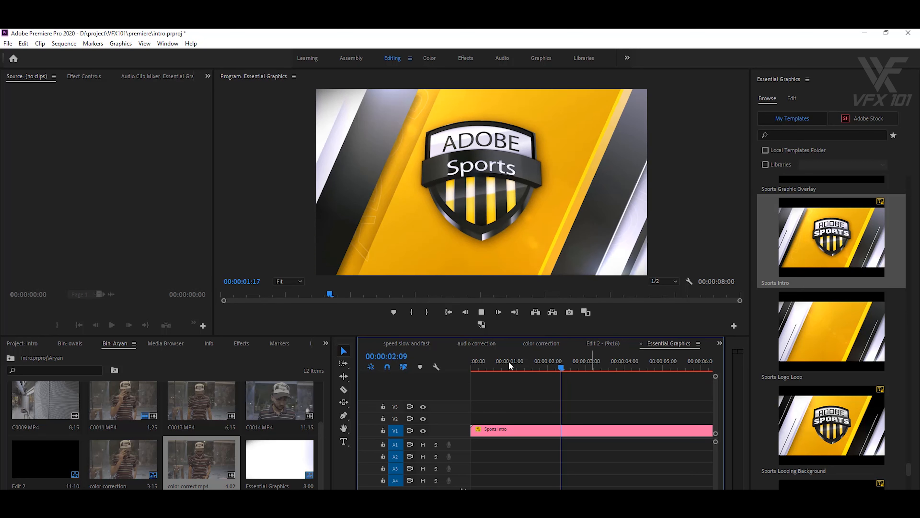
double_click(512, 428)
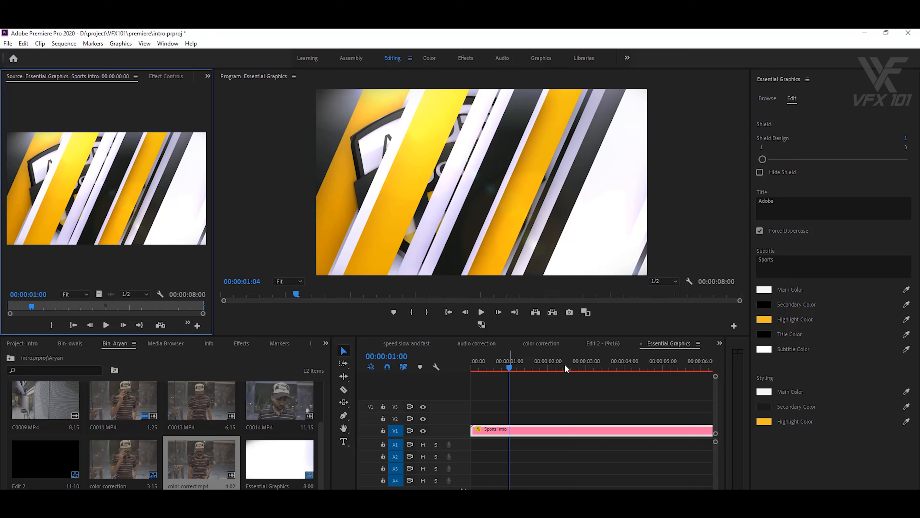
- Set the shield title to VFX101 and subtitle to 'Premiere Pro 2020', then preview from the start
click(582, 366)
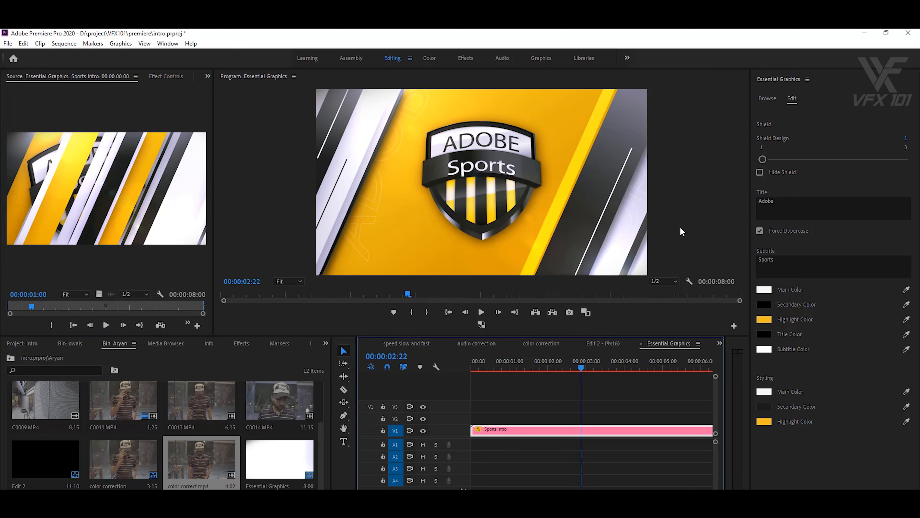
click(783, 199)
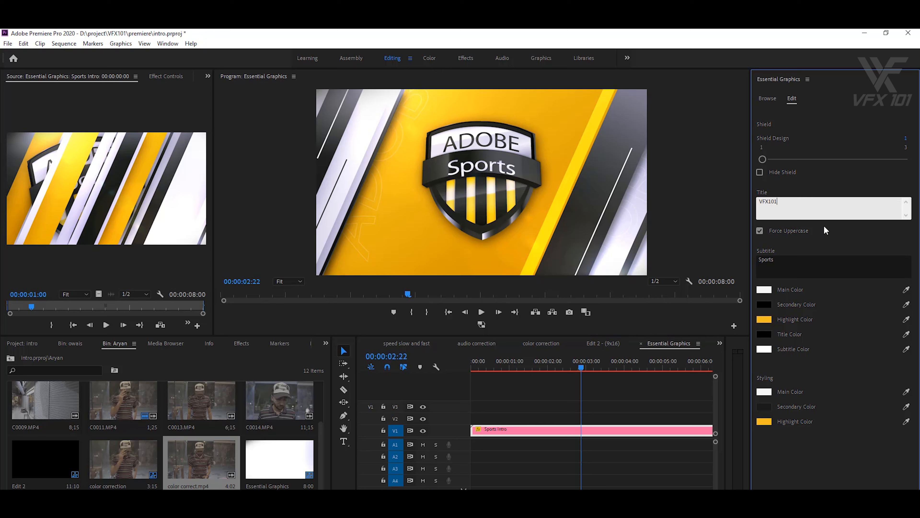
click(788, 258)
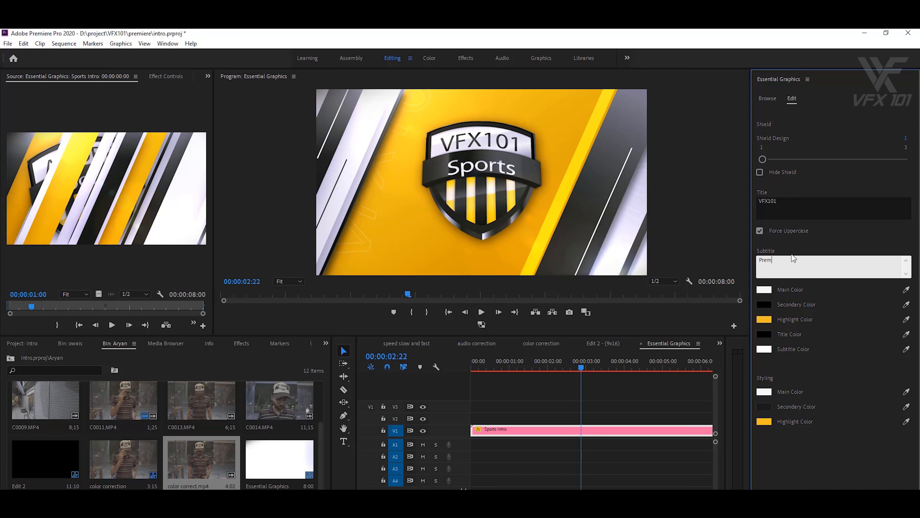
text(Premiere P)
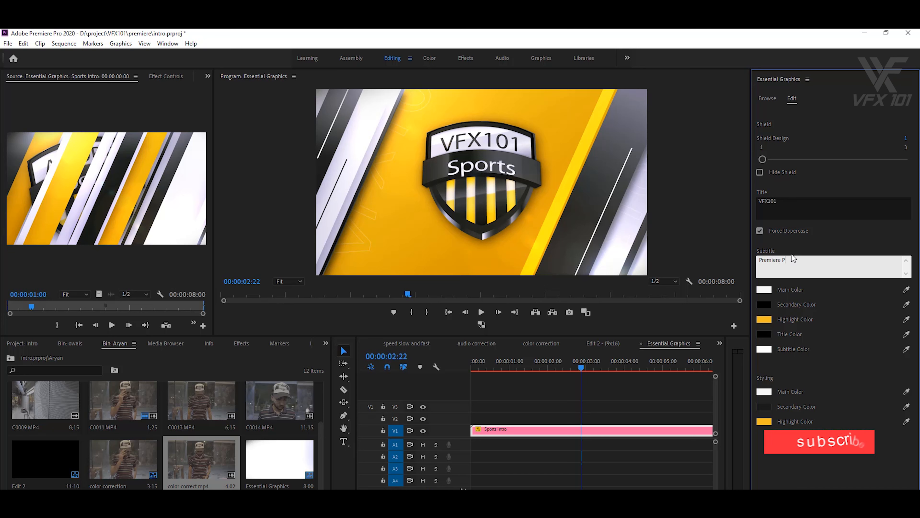
text(ro 2020)
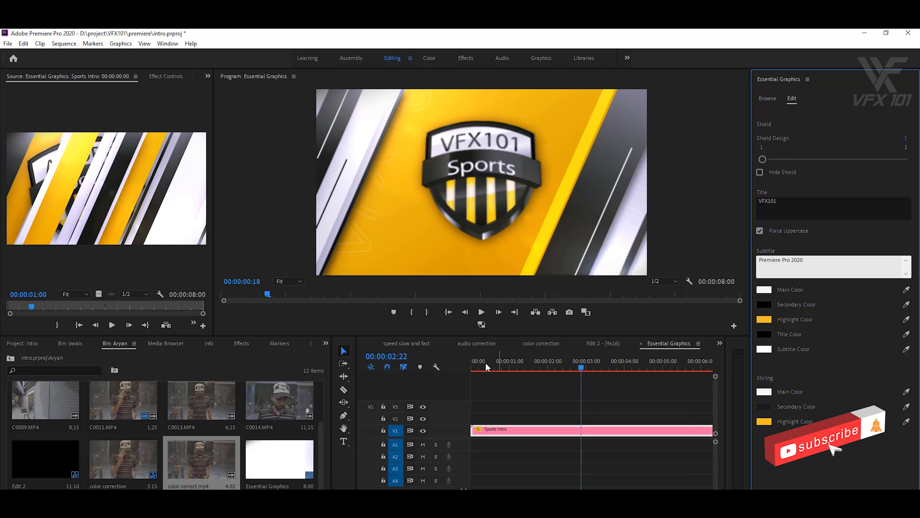
click(472, 366)
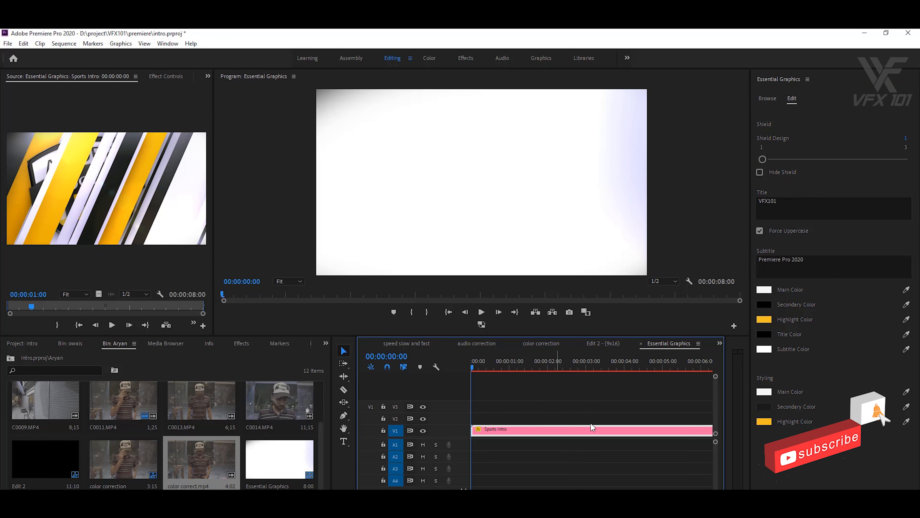
key(space)
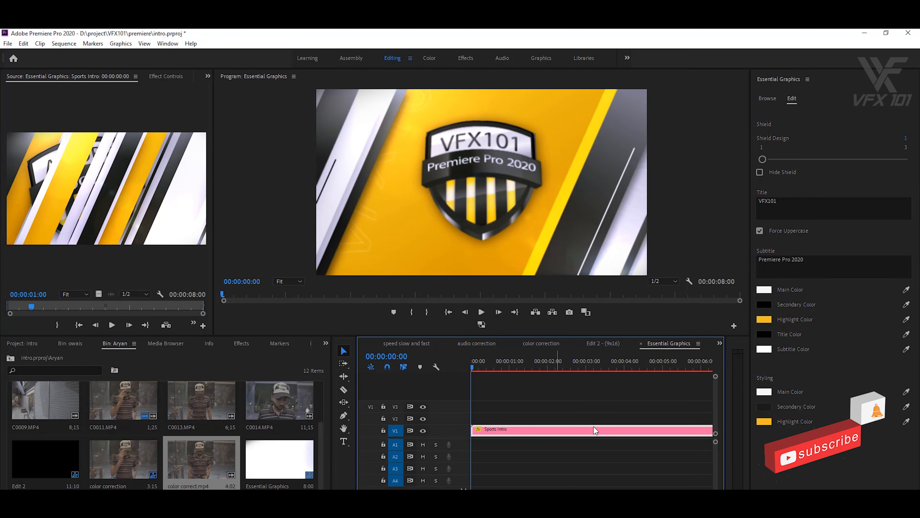
click(451, 313)
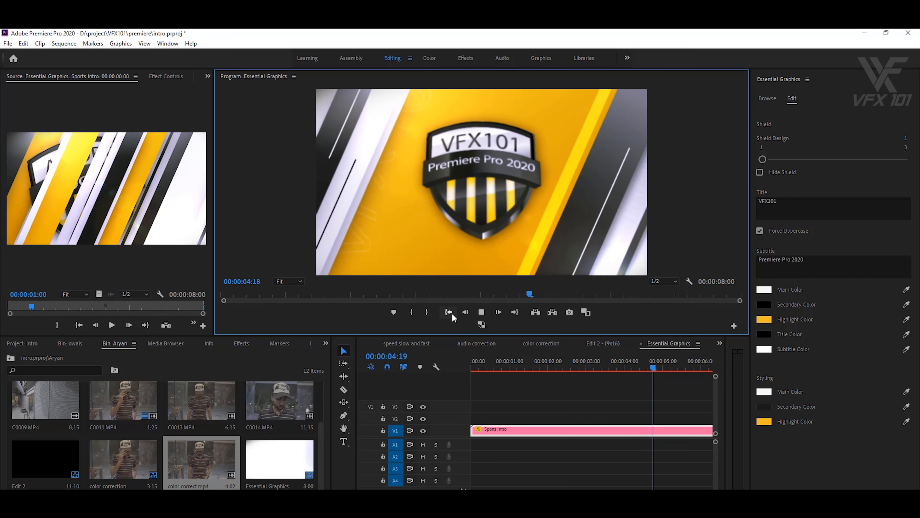
click(452, 313)
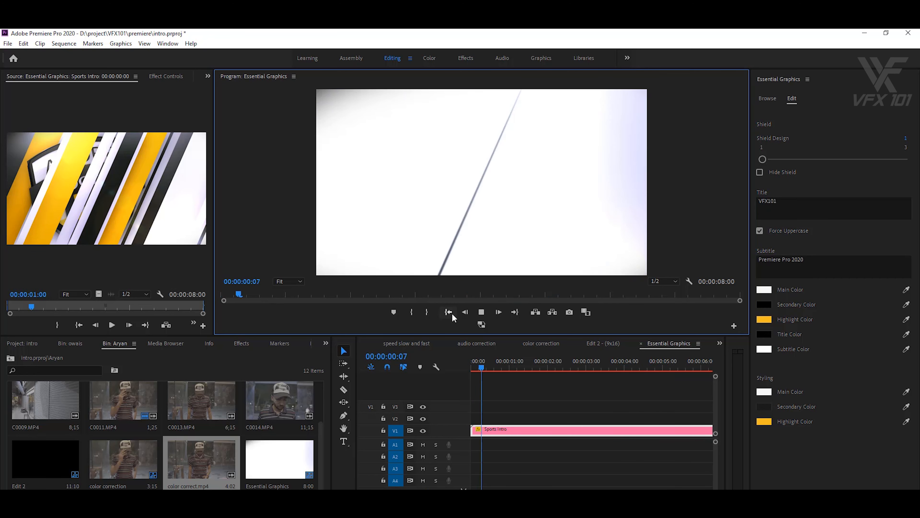